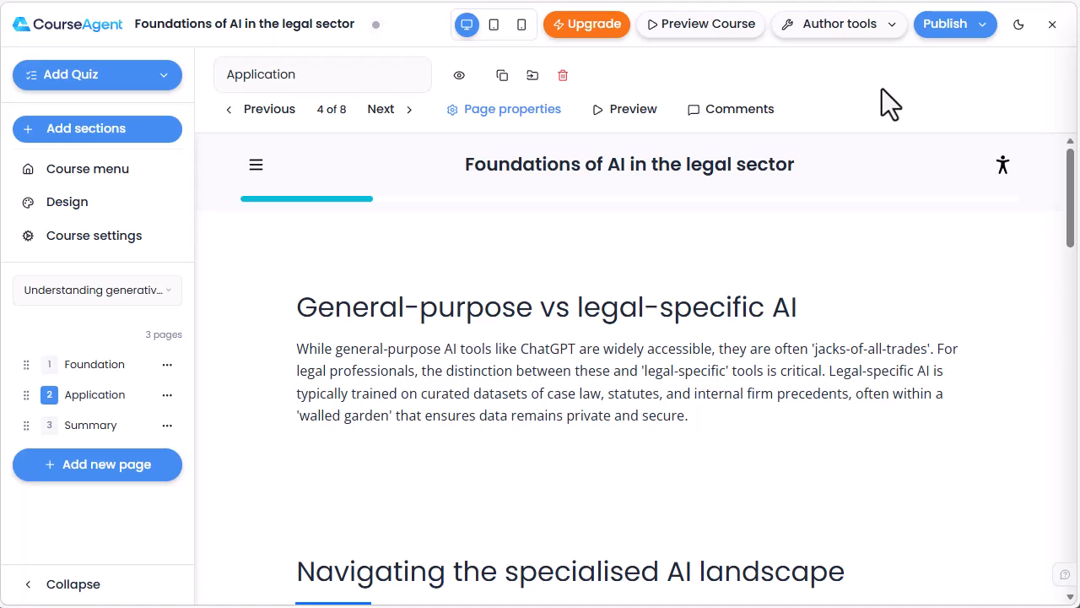
Start an AI-generated Text Section 2 directly below the "General-purpose vs legal-specific AI" section
{"action": "mouse_move", "coordinate": [665, 330]}
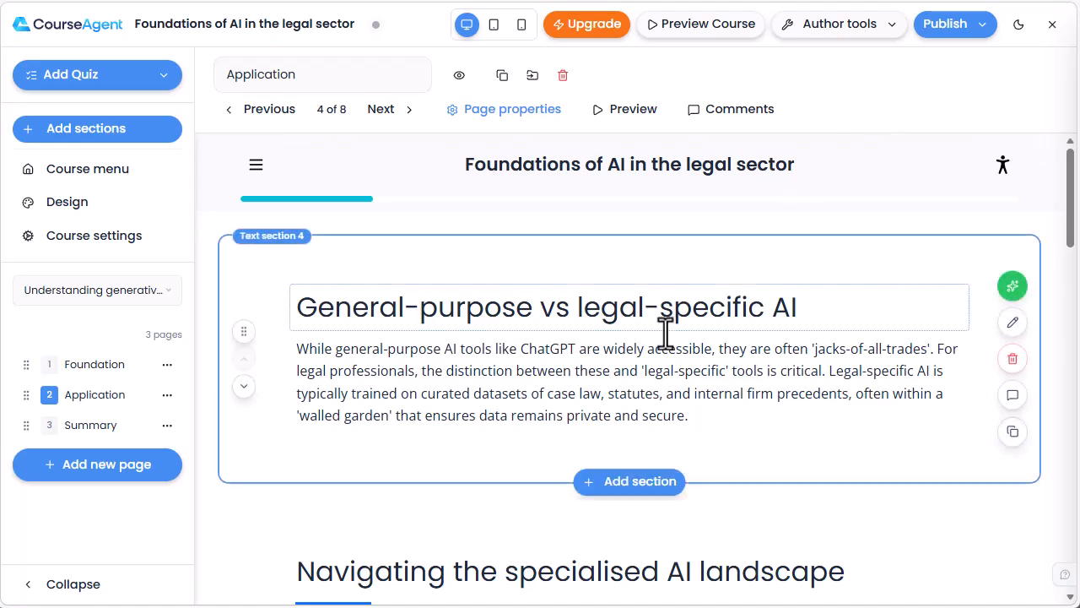
{"action": "left_click", "coordinate": [619, 488]}
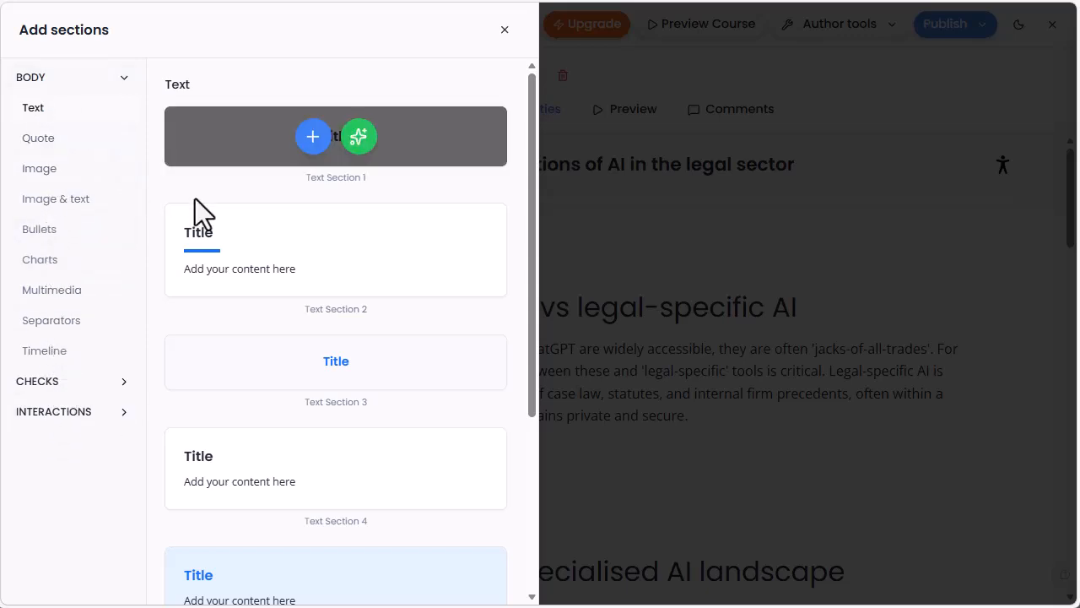
{"action": "mouse_move", "coordinate": [313, 255]}
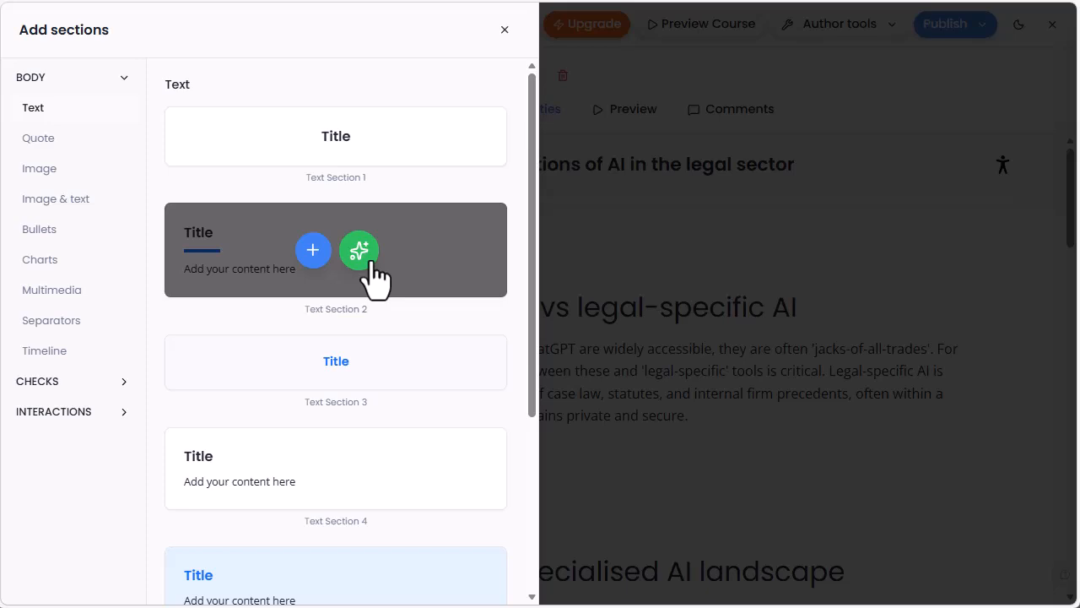
{"action": "mouse_move", "coordinate": [377, 386]}
{"action": "mouse_move", "coordinate": [373, 269]}
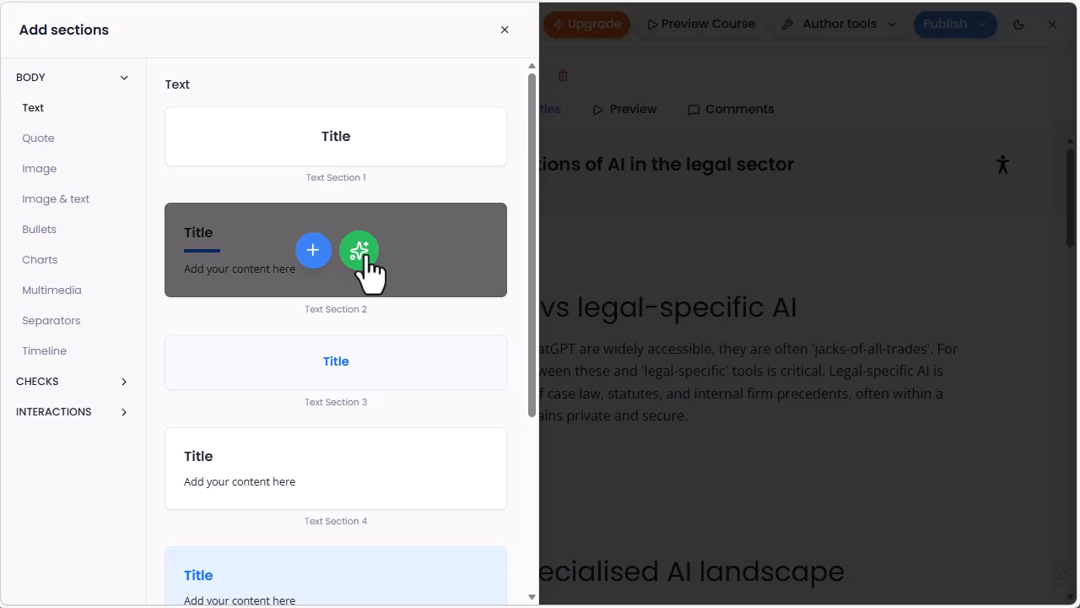
{"action": "left_click", "coordinate": [360, 250]}
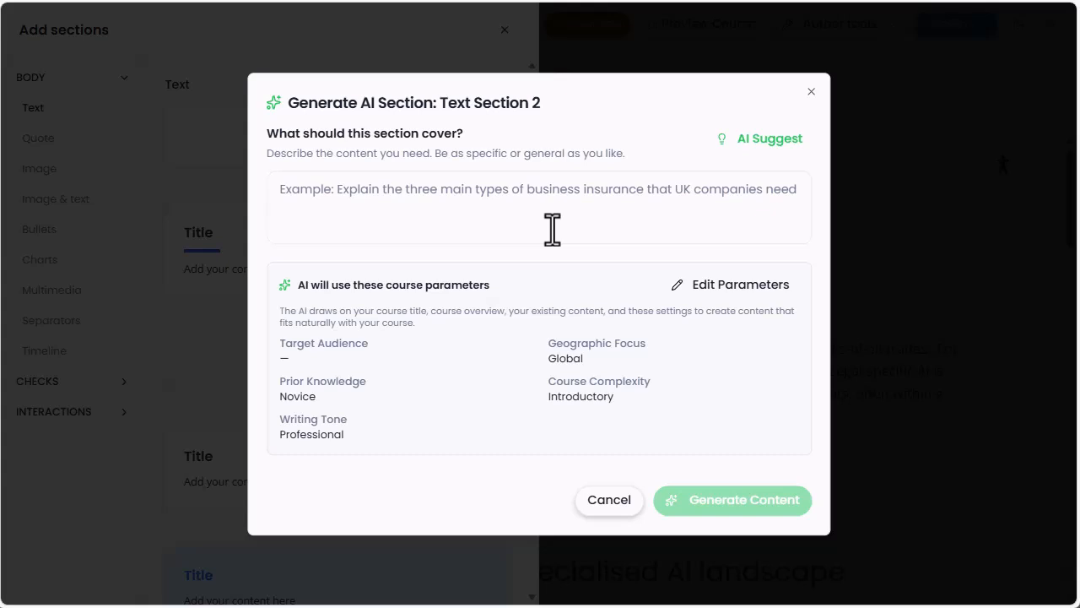
Use the AI suggestion "Comparing legal tech tools: AI vs. traditional" as the section's brief and review the course parameters
{"action": "left_click", "coordinate": [644, 191]}
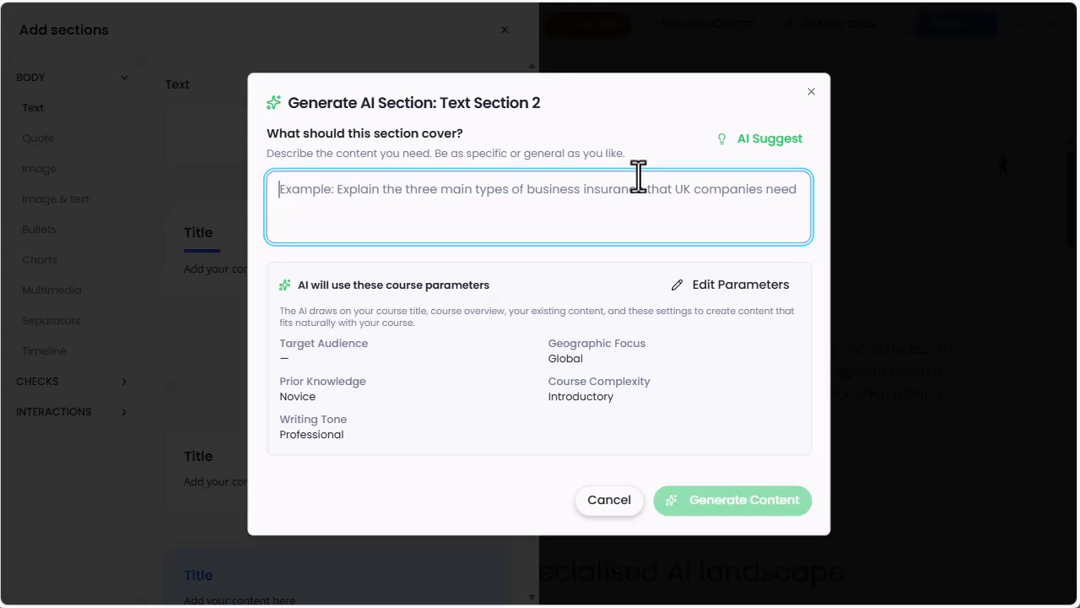
{"action": "left_click", "coordinate": [774, 157]}
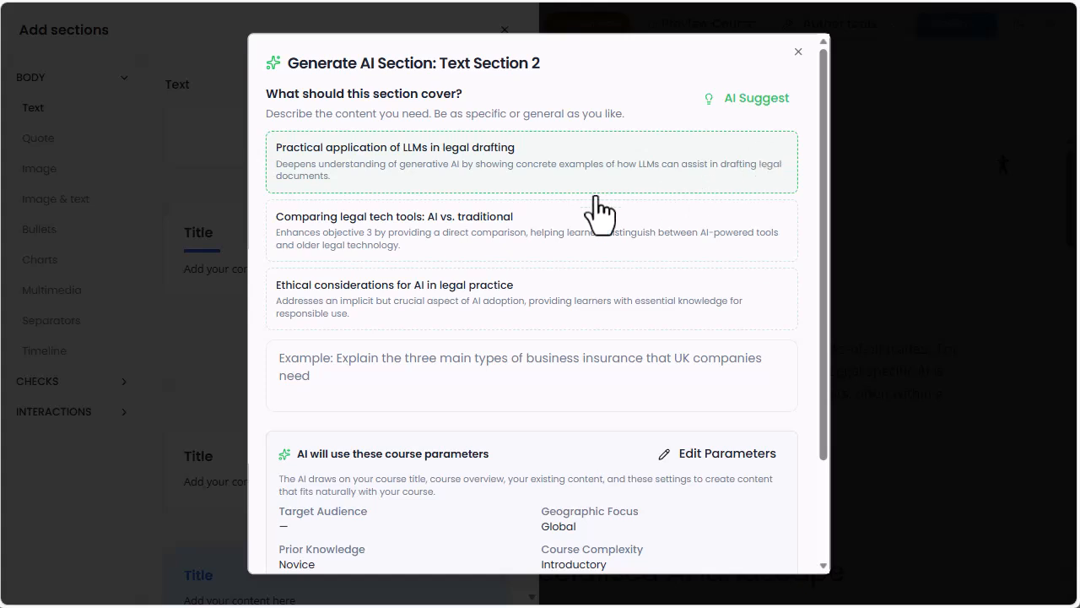
{"action": "left_click", "coordinate": [439, 239]}
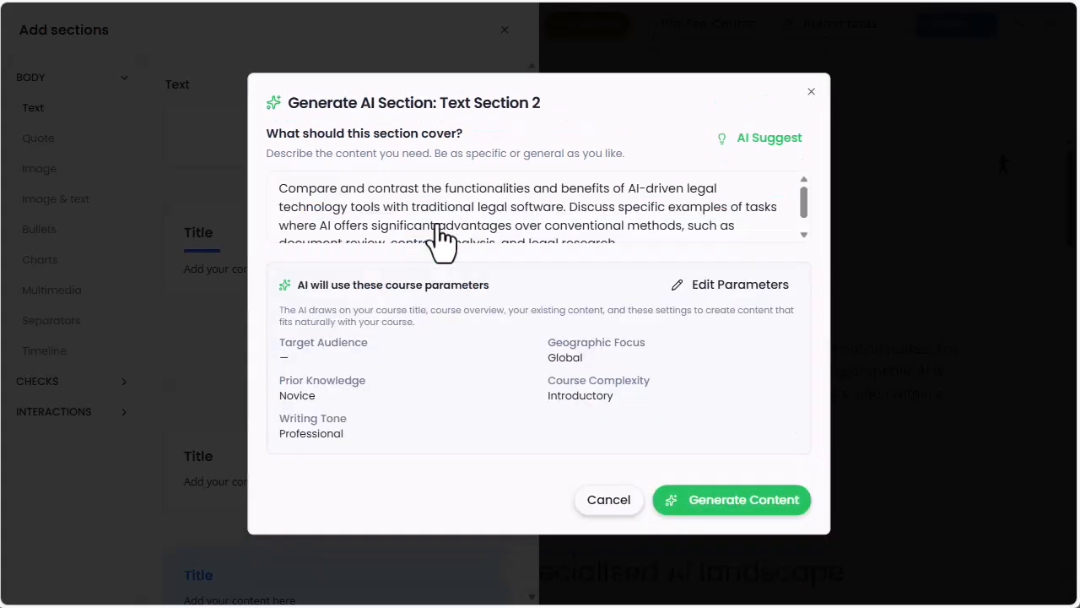
{"action": "scroll", "coordinate": [511, 220], "scroll_direction": "down", "scroll_amount": 1}
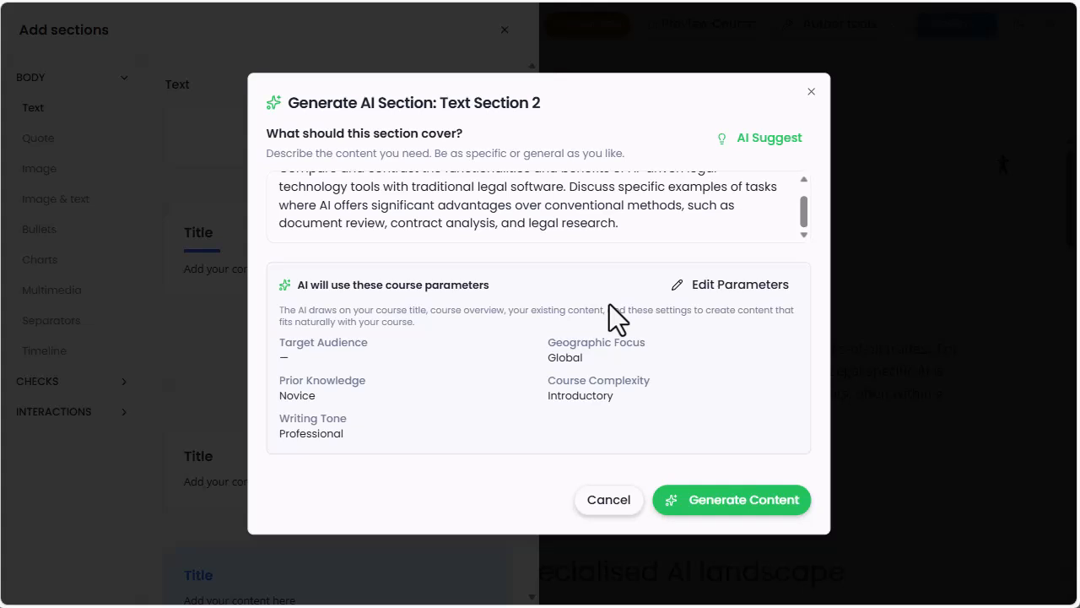
{"action": "left_click", "coordinate": [740, 287]}
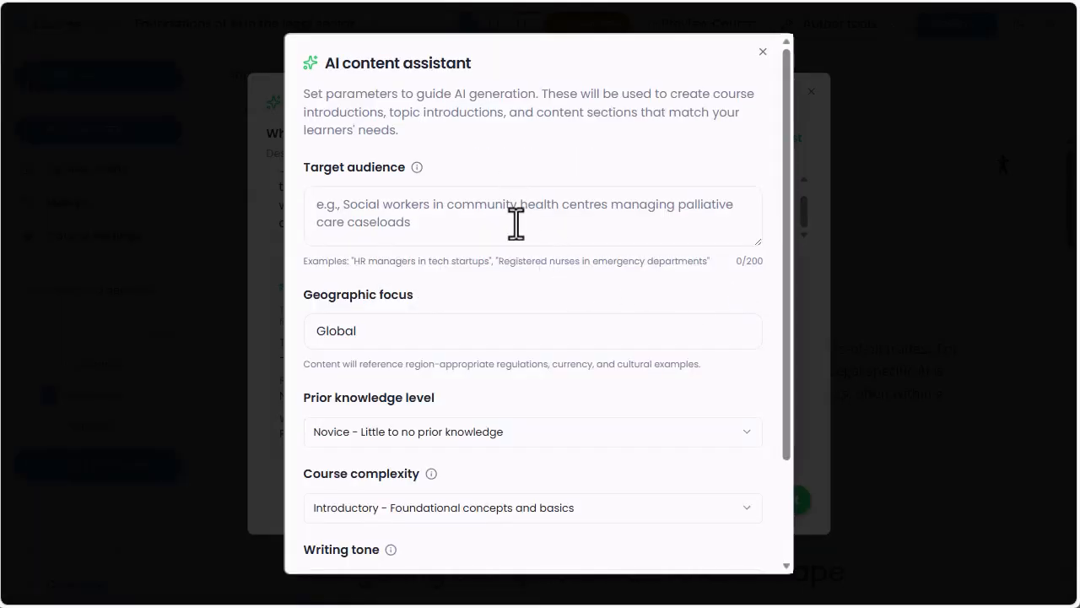
{"action": "left_click", "coordinate": [762, 52]}
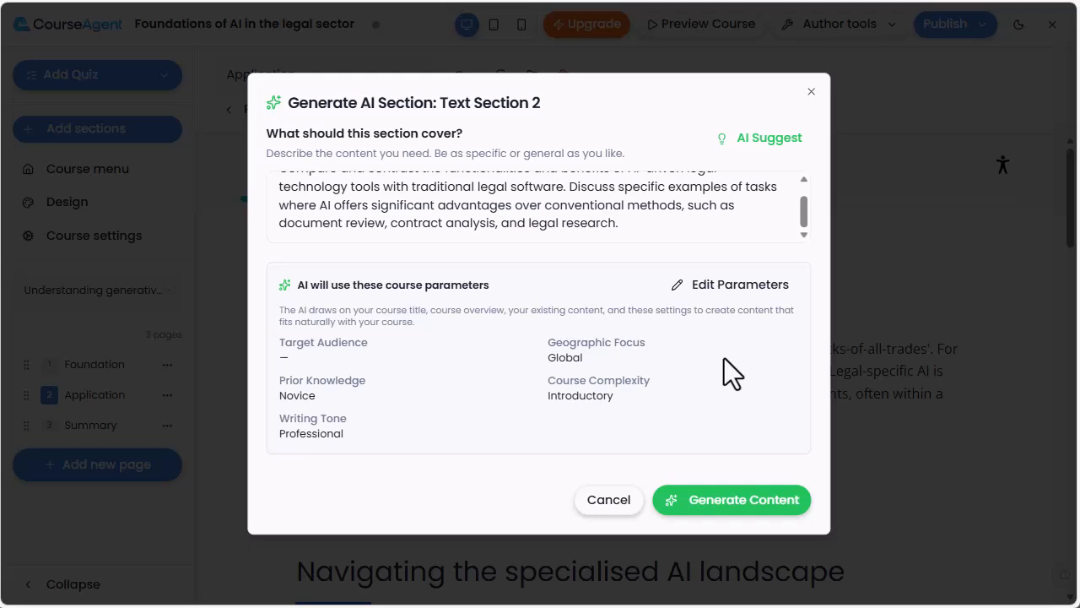
Generate the text content and insert Option 2, "Comparing static databases with proactive legal analysis"
{"action": "left_click", "coordinate": [732, 499]}
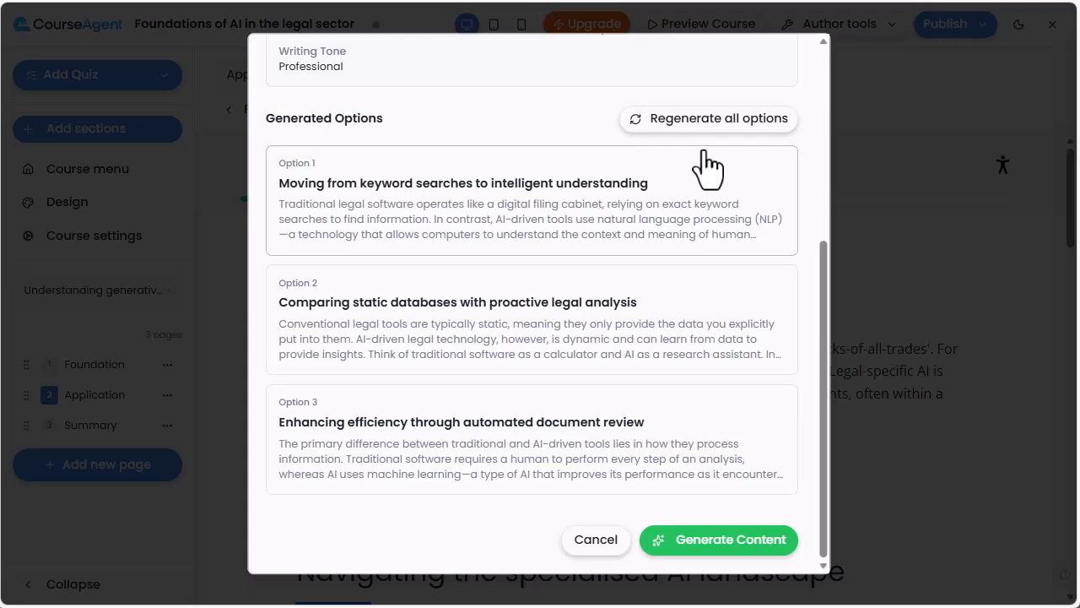
{"action": "left_click", "coordinate": [643, 348]}
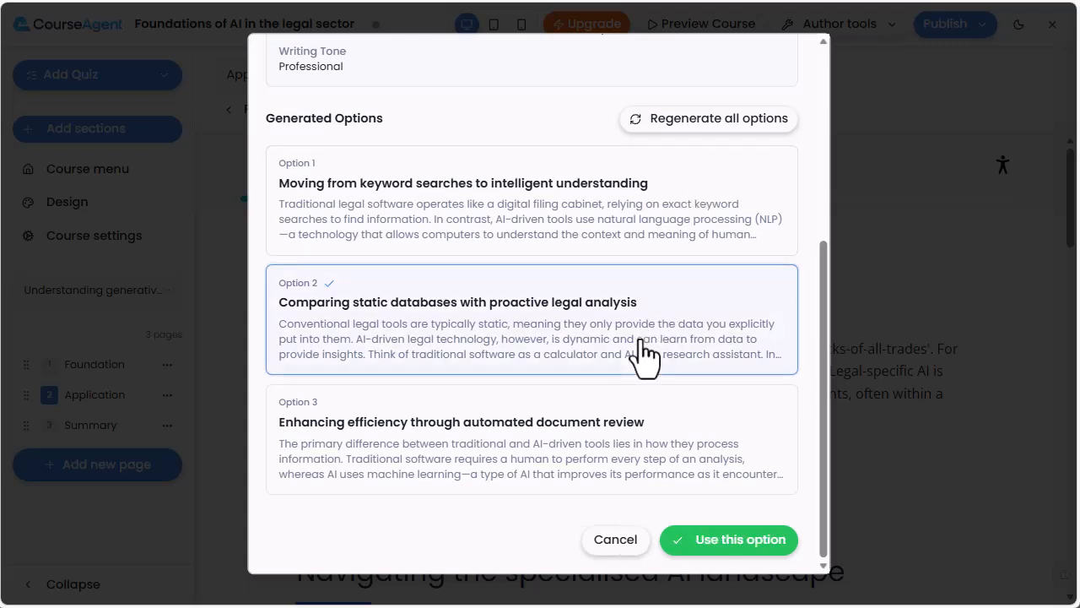
{"action": "left_click", "coordinate": [726, 543]}
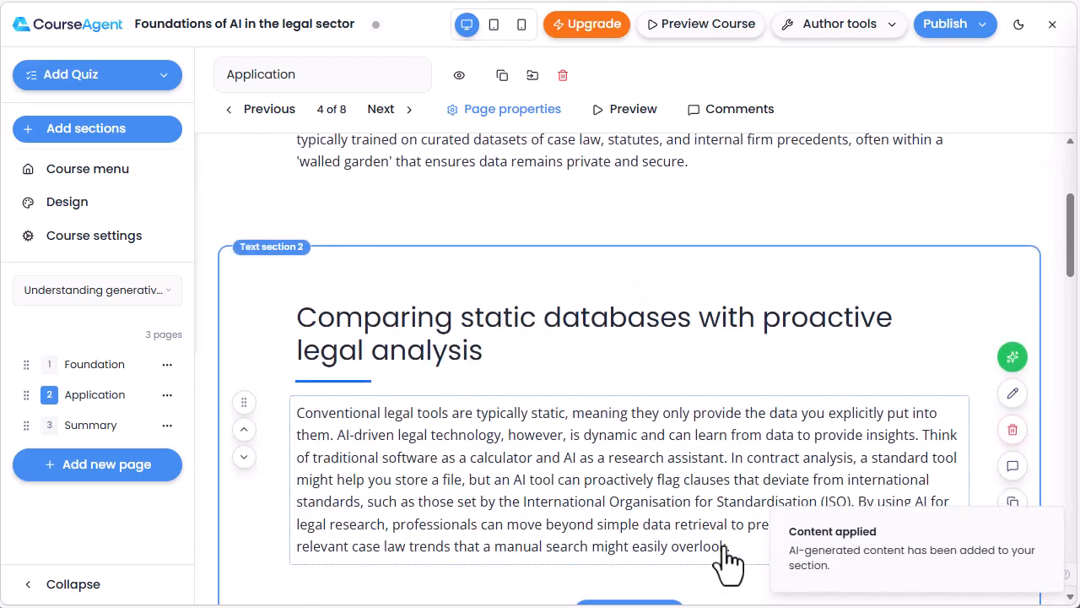
{"action": "scroll", "coordinate": [707, 413], "scroll_direction": "down", "scroll_amount": 1}
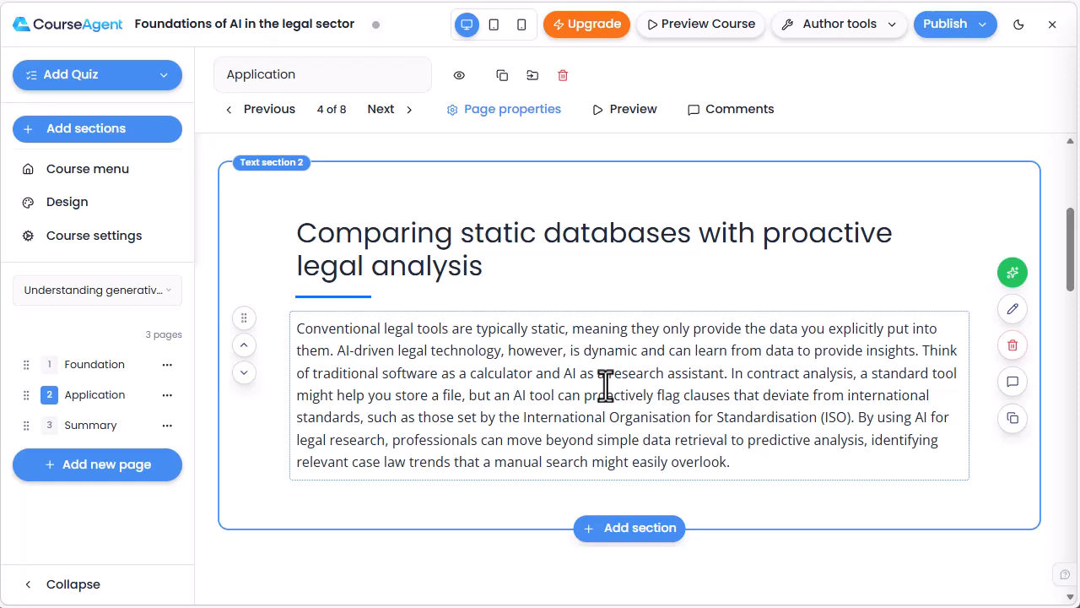
{"action": "left_click", "coordinate": [613, 378]}
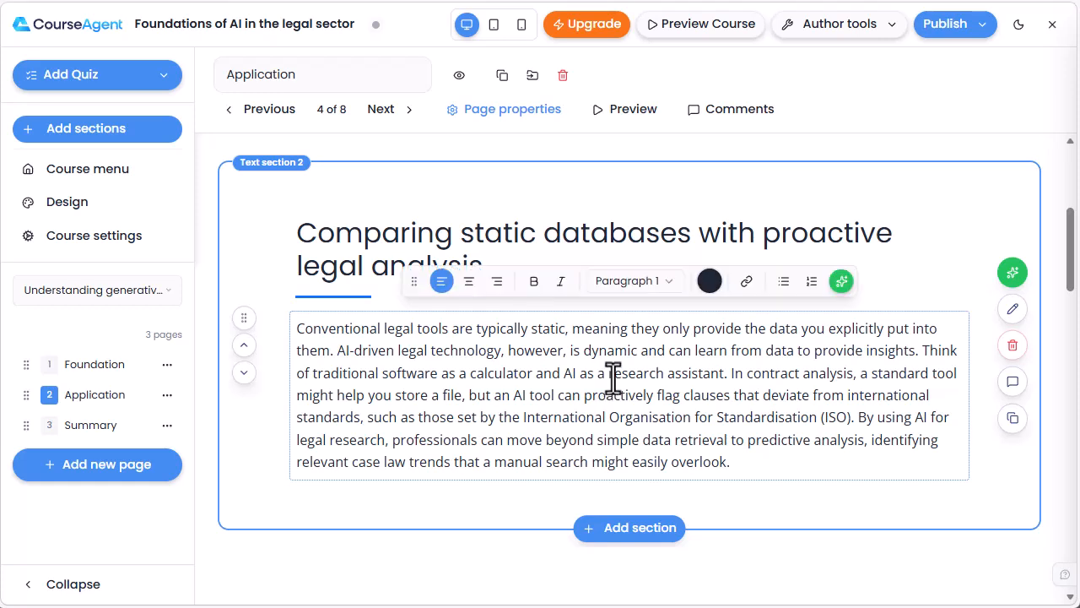
Start an AI-generated Slideshow 1 interaction below the "Comparing static databases with proactive legal analysis" section
{"action": "left_click", "coordinate": [637, 530]}
{"action": "mouse_move", "coordinate": [278, 388]}
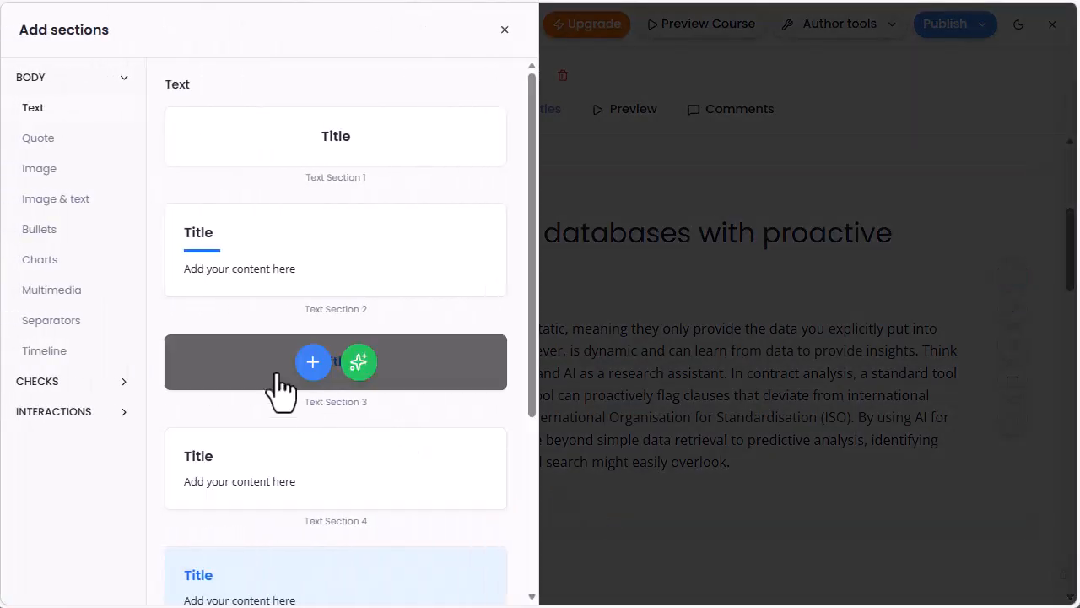
{"action": "left_click", "coordinate": [51, 411]}
{"action": "left_click", "coordinate": [51, 169]}
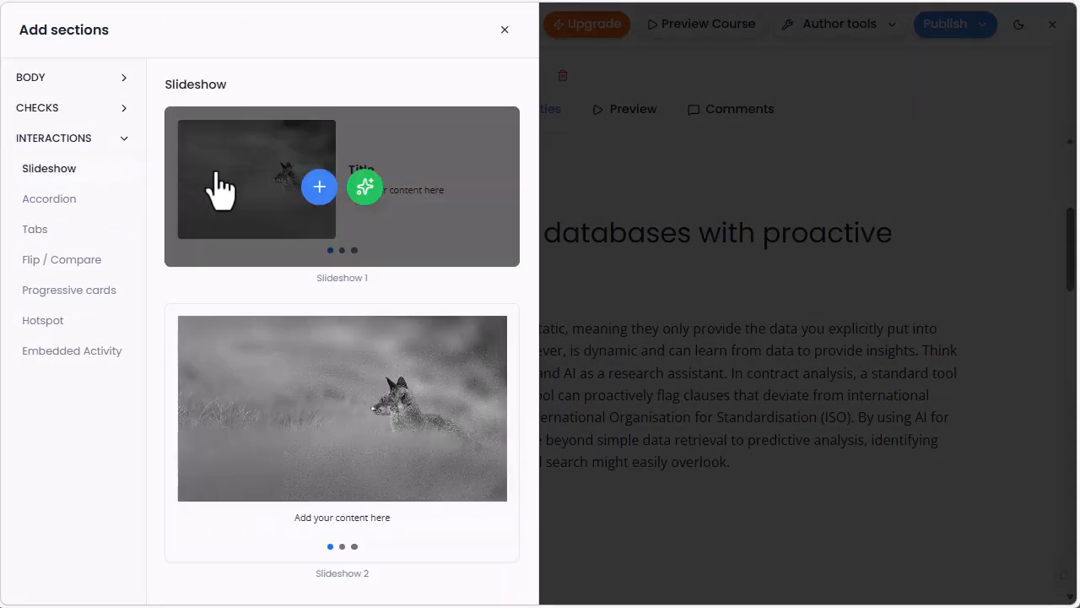
{"action": "left_click", "coordinate": [365, 186]}
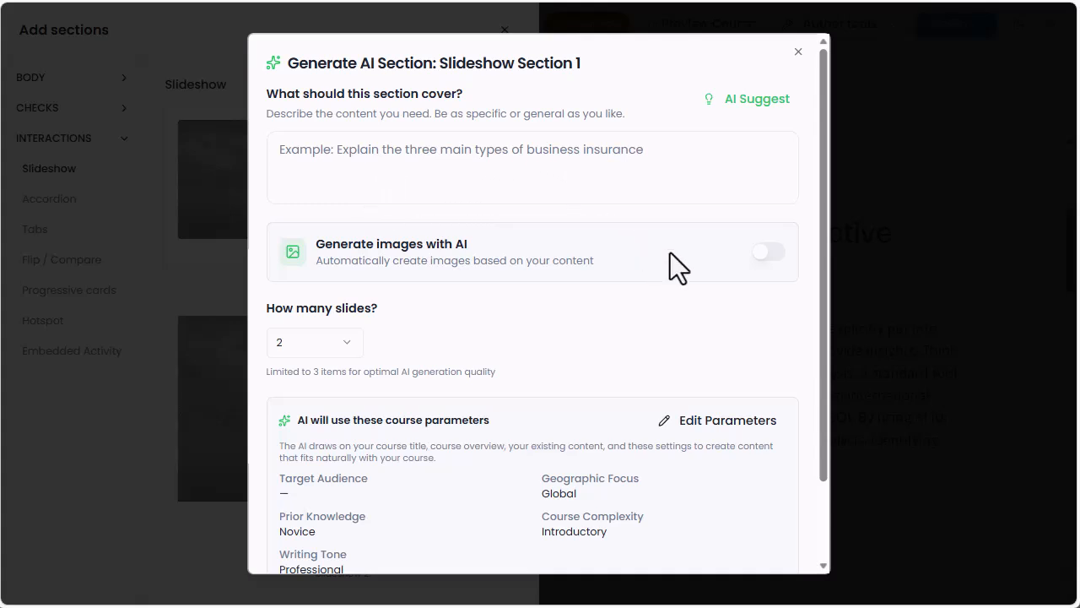
Enable AI image generation for the slideshow and use the AI-suggested brief on practical applications of generative AI in legal workflows
{"action": "left_click", "coordinate": [769, 255]}
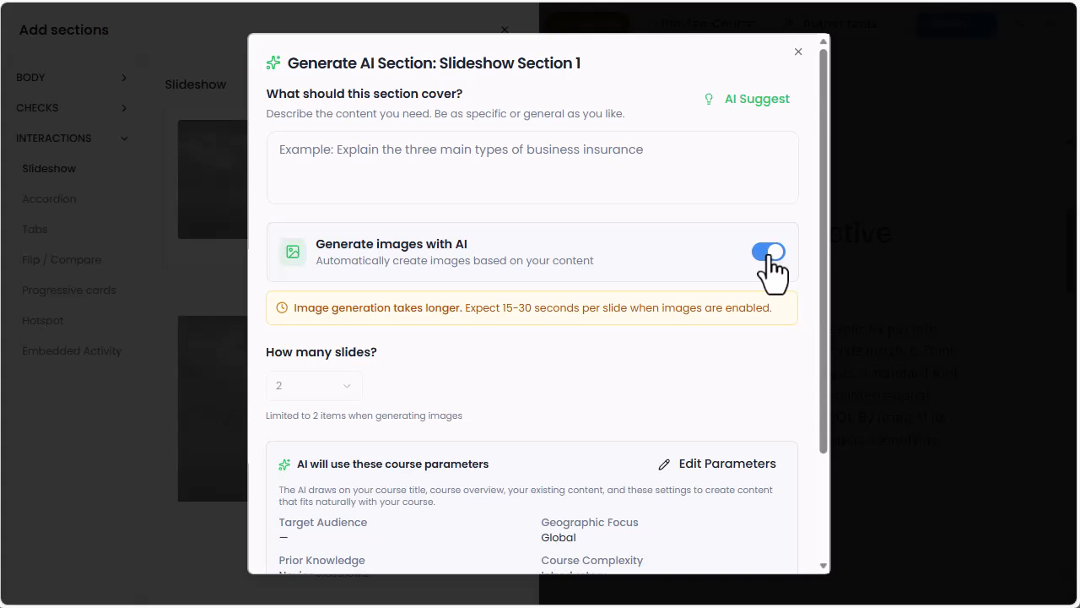
{"action": "left_click", "coordinate": [766, 102]}
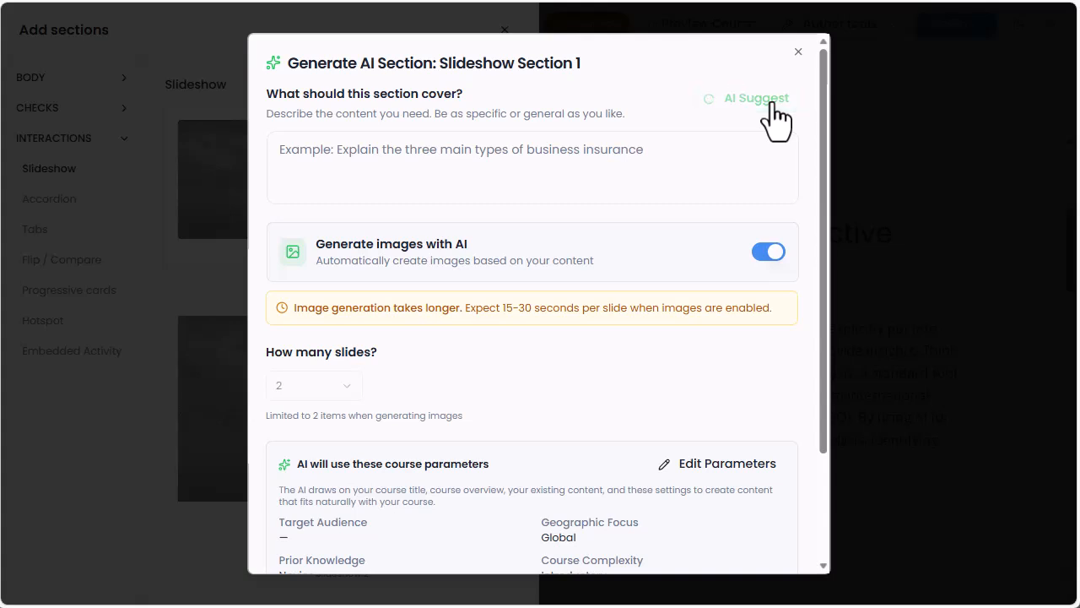
{"action": "left_click", "coordinate": [700, 164]}
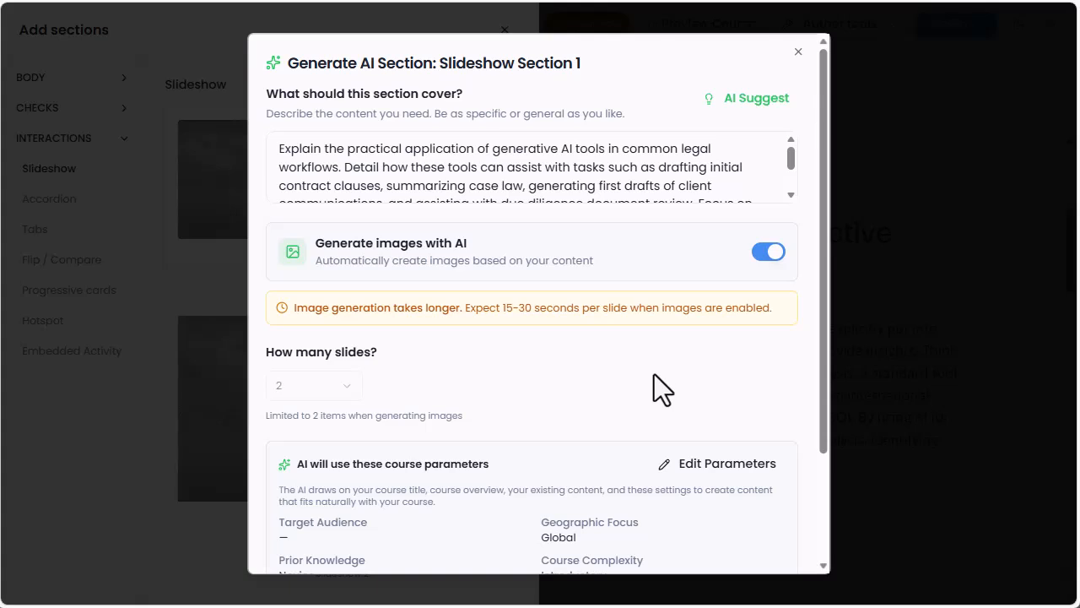
Generate the two-slide slideshow and insert it into the Application page
{"action": "scroll", "coordinate": [654, 376], "scroll_direction": "down", "scroll_amount": 3}
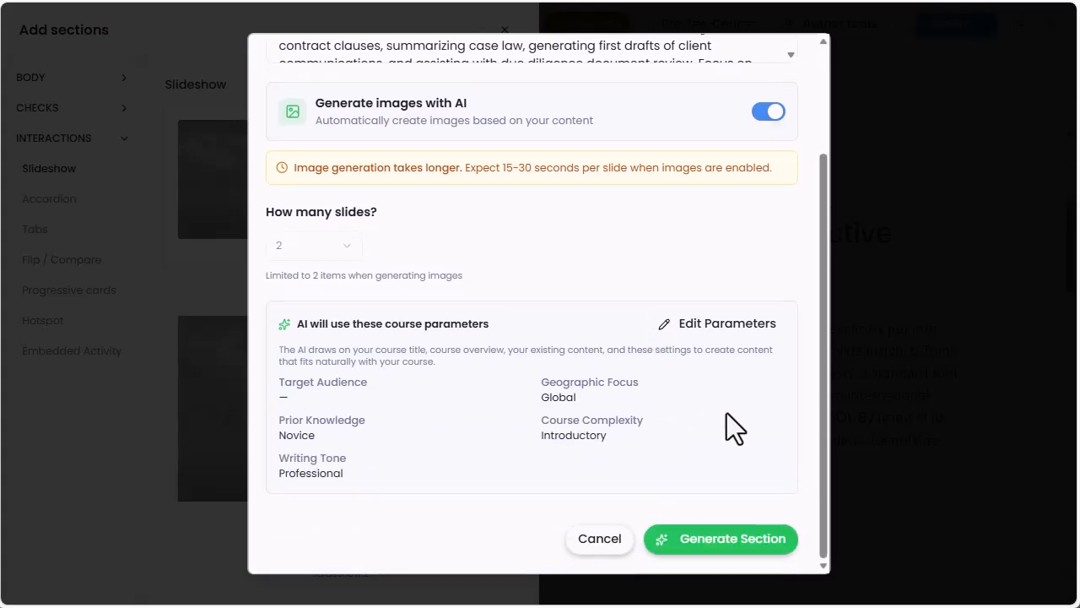
{"action": "left_click", "coordinate": [731, 537]}
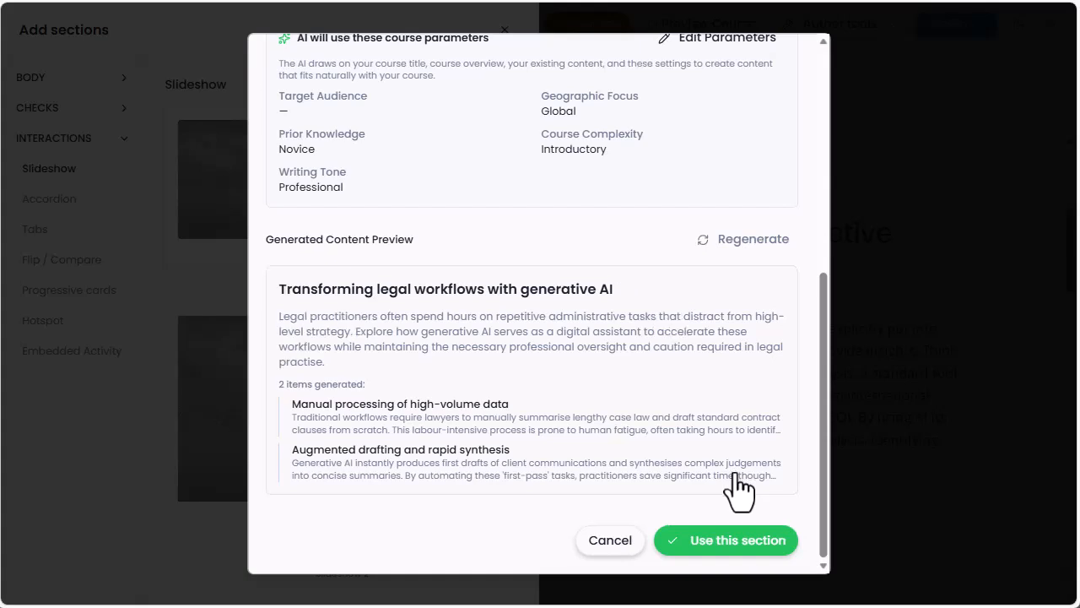
{"action": "left_click", "coordinate": [738, 544]}
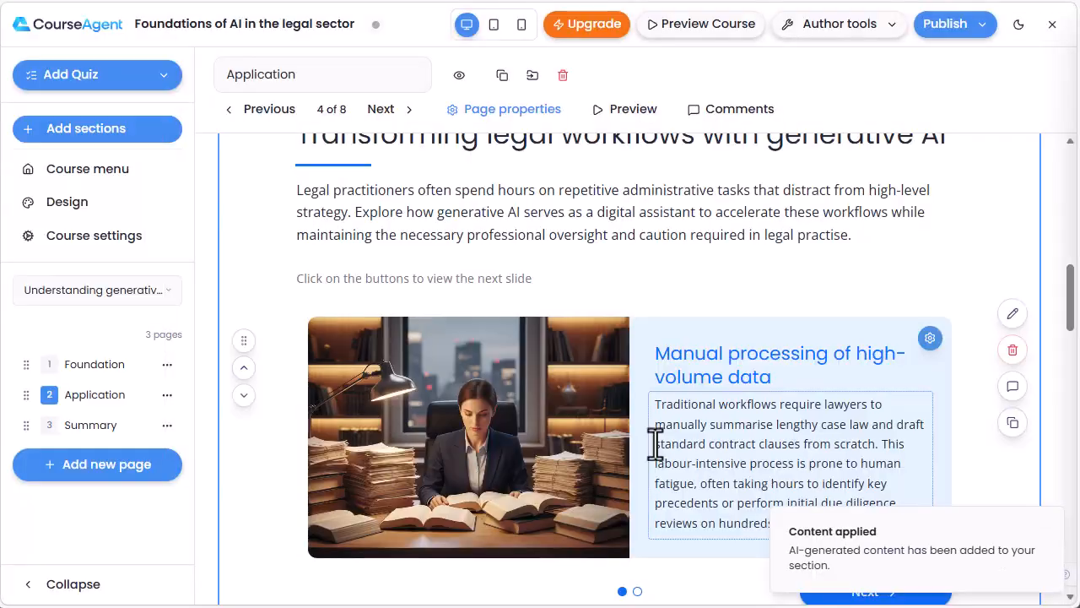
Start an AI-generated Single select 1 check below the new slideshow
{"action": "scroll", "coordinate": [645, 489], "scroll_direction": "down", "scroll_amount": 2}
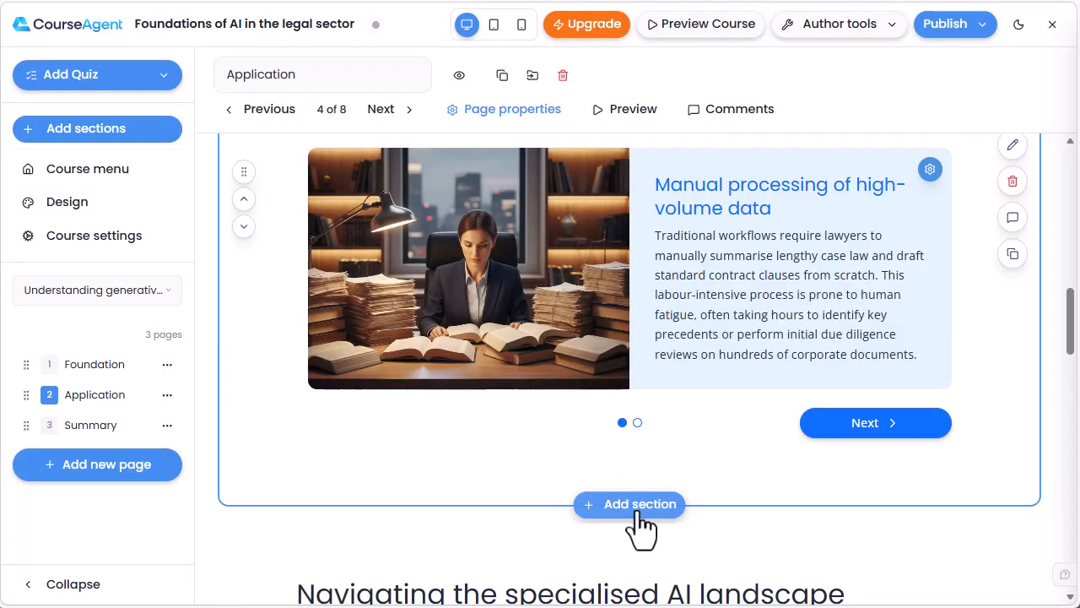
{"action": "left_click", "coordinate": [637, 510]}
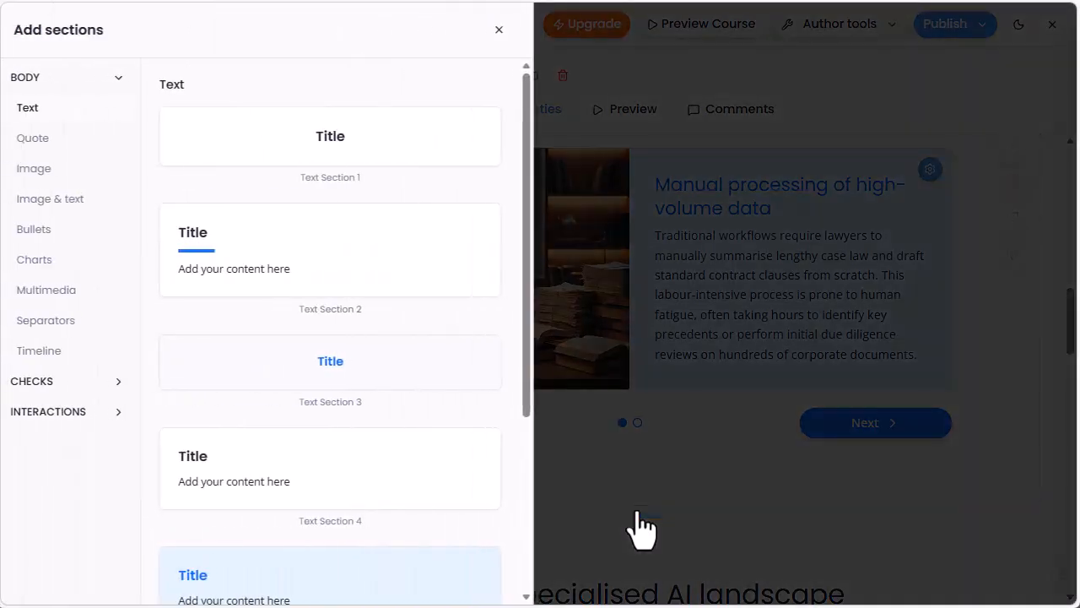
{"action": "left_click", "coordinate": [45, 380]}
{"action": "left_click", "coordinate": [60, 141]}
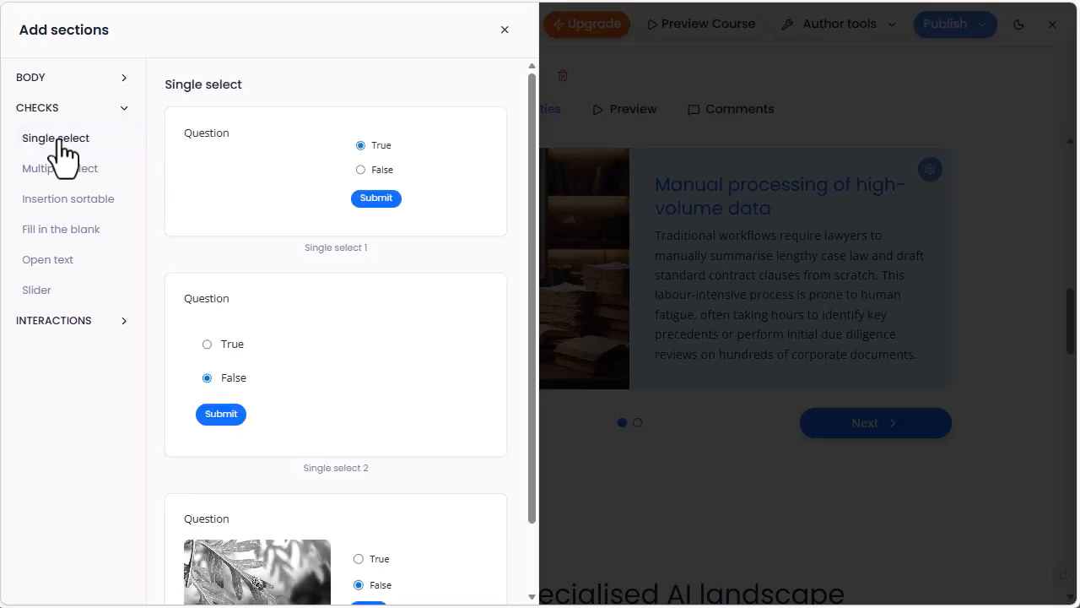
{"action": "mouse_move", "coordinate": [428, 194]}
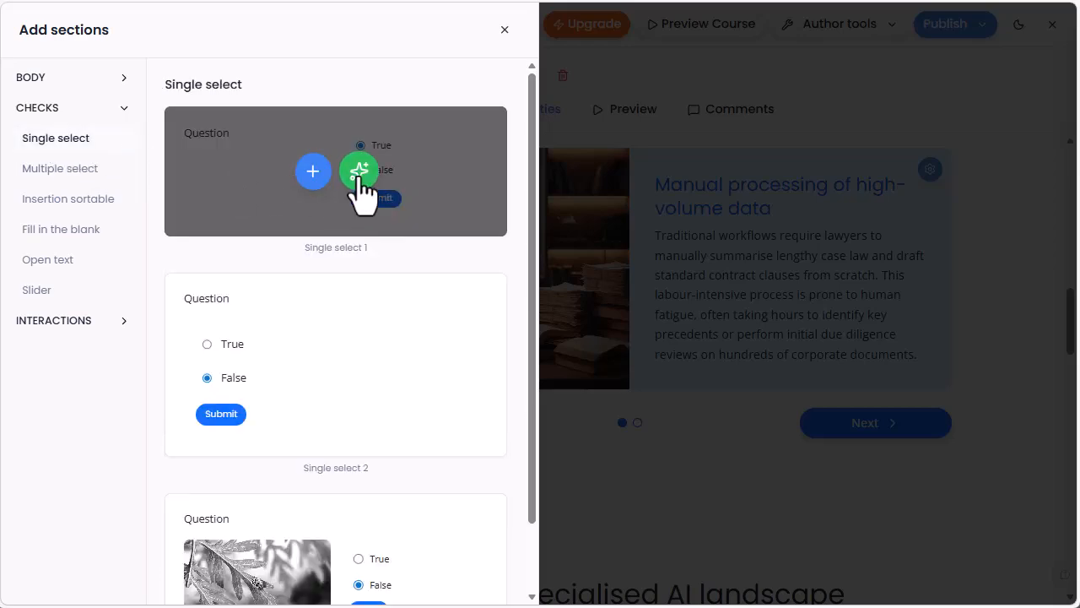
{"action": "left_click", "coordinate": [358, 171]}
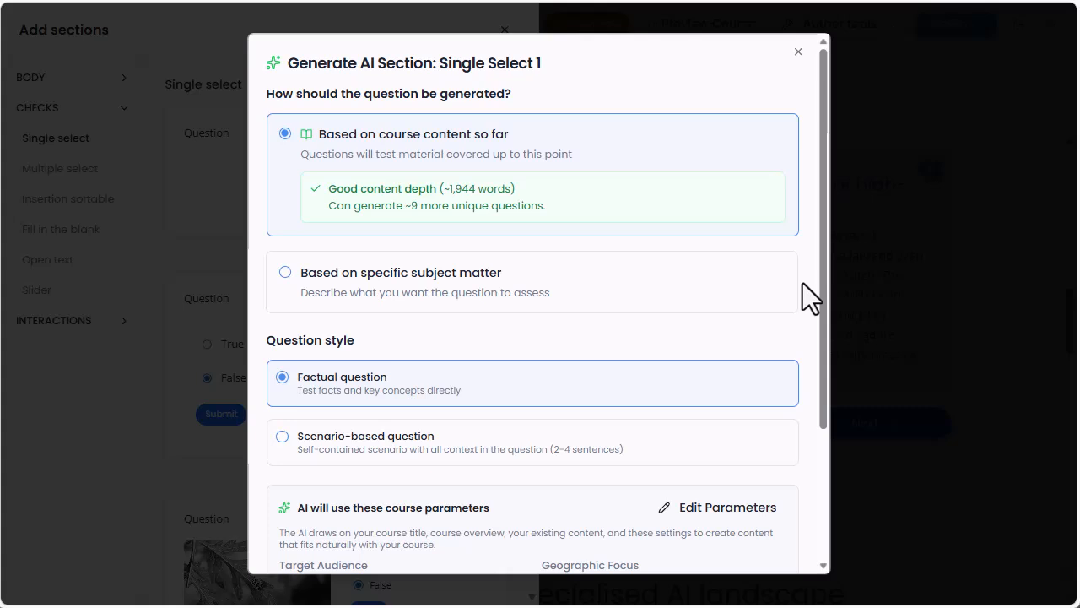
Set the question style to scenario-based, keeping it based on course content so far, and generate the question options
{"action": "scroll", "coordinate": [803, 283], "scroll_direction": "down", "scroll_amount": 2}
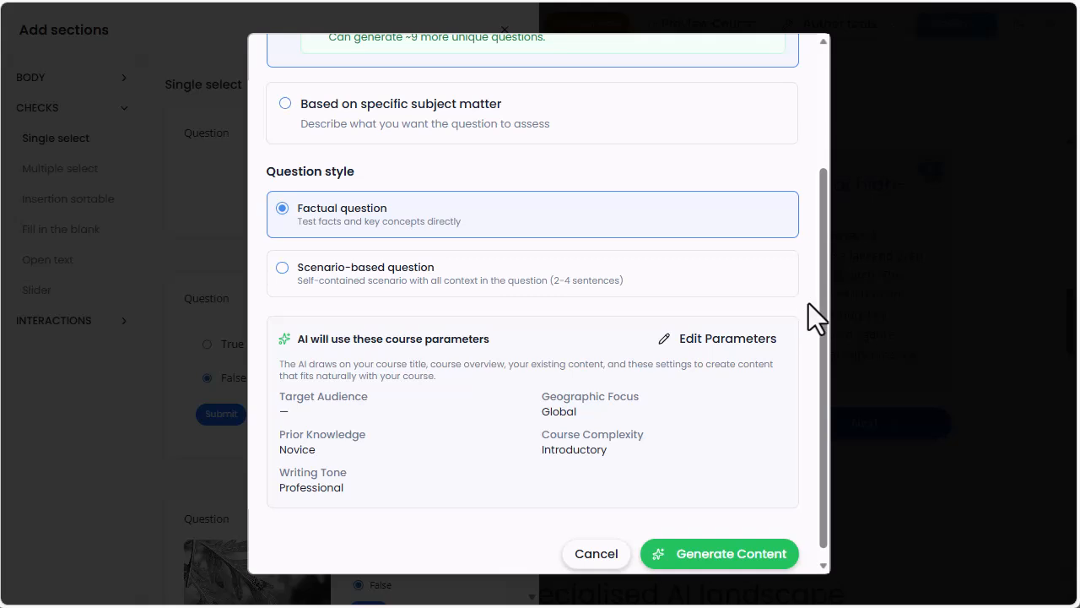
{"action": "left_click", "coordinate": [742, 281]}
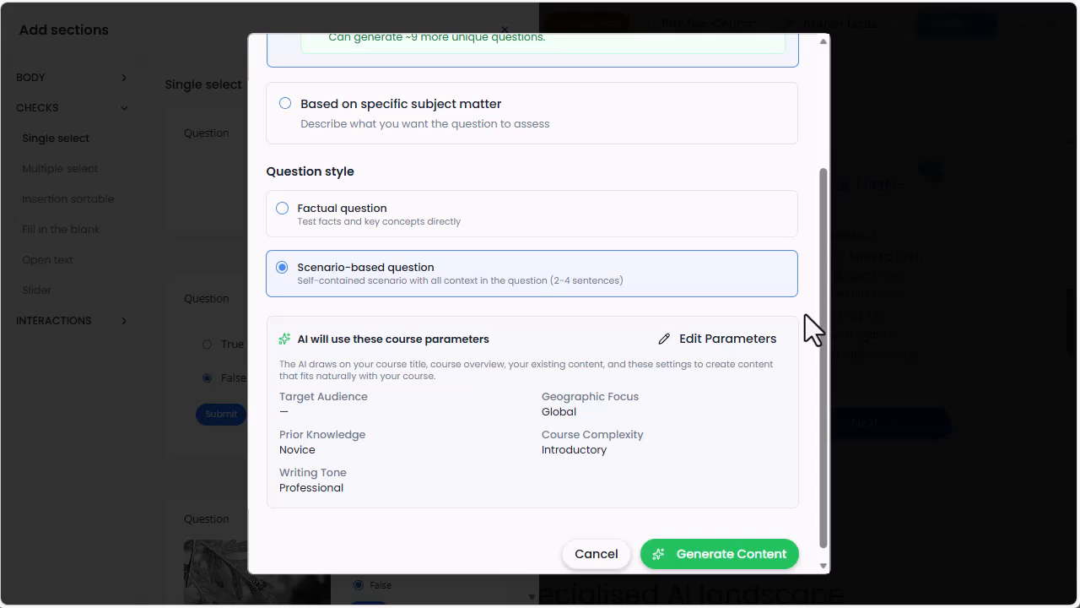
{"action": "scroll", "coordinate": [805, 338], "scroll_direction": "down", "scroll_amount": 1}
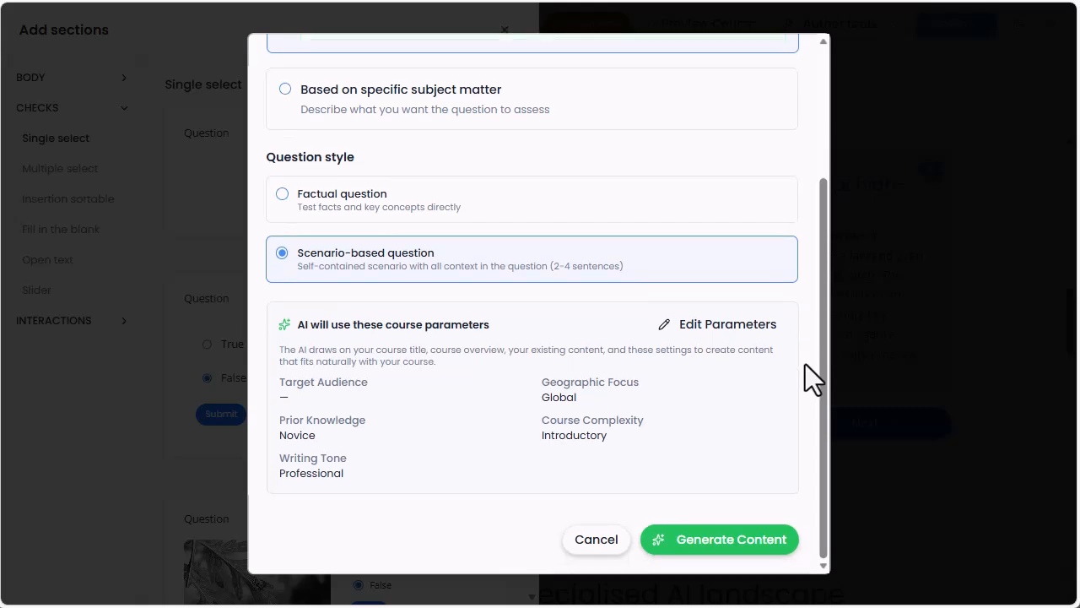
{"action": "left_click", "coordinate": [739, 553]}
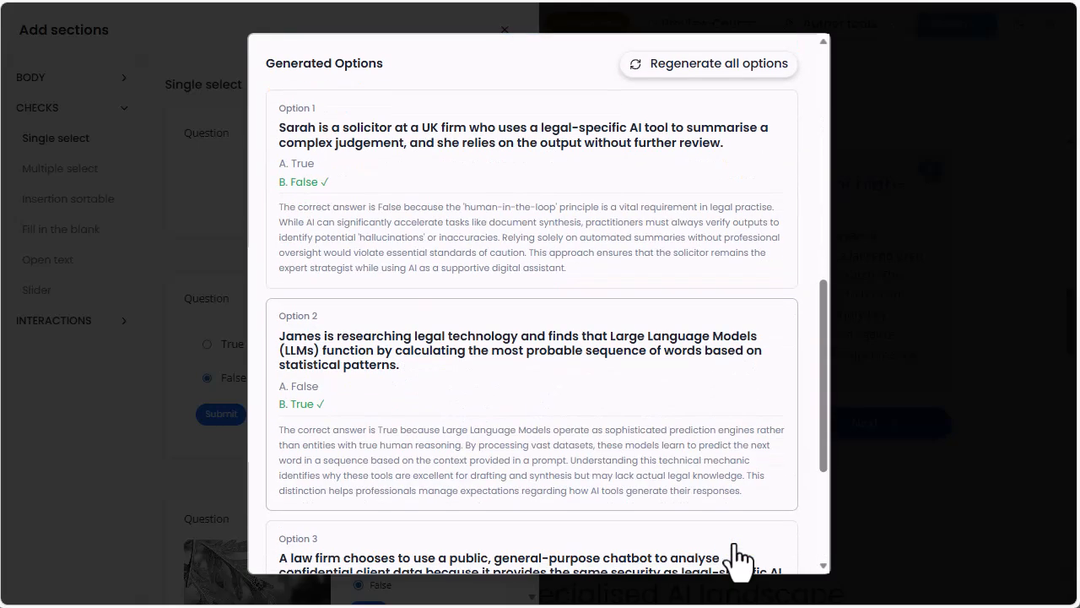
Insert Option 2, the true/false question on how Large Language Models calculate probable word sequences
{"action": "left_click", "coordinate": [697, 426]}
{"action": "left_click", "coordinate": [697, 426]}
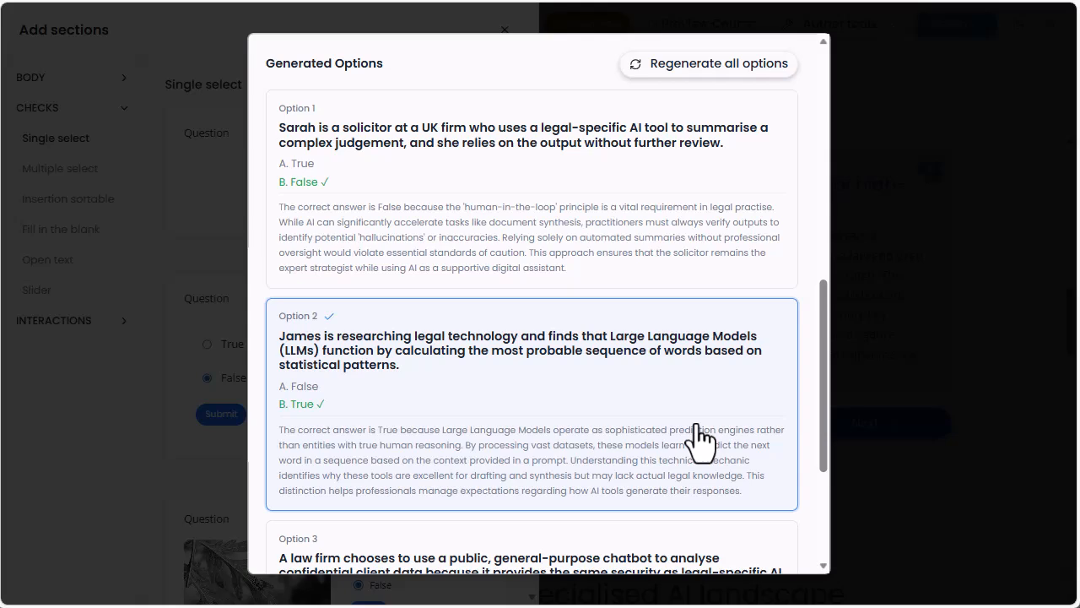
{"action": "scroll", "coordinate": [704, 437], "scroll_direction": "down", "scroll_amount": 3}
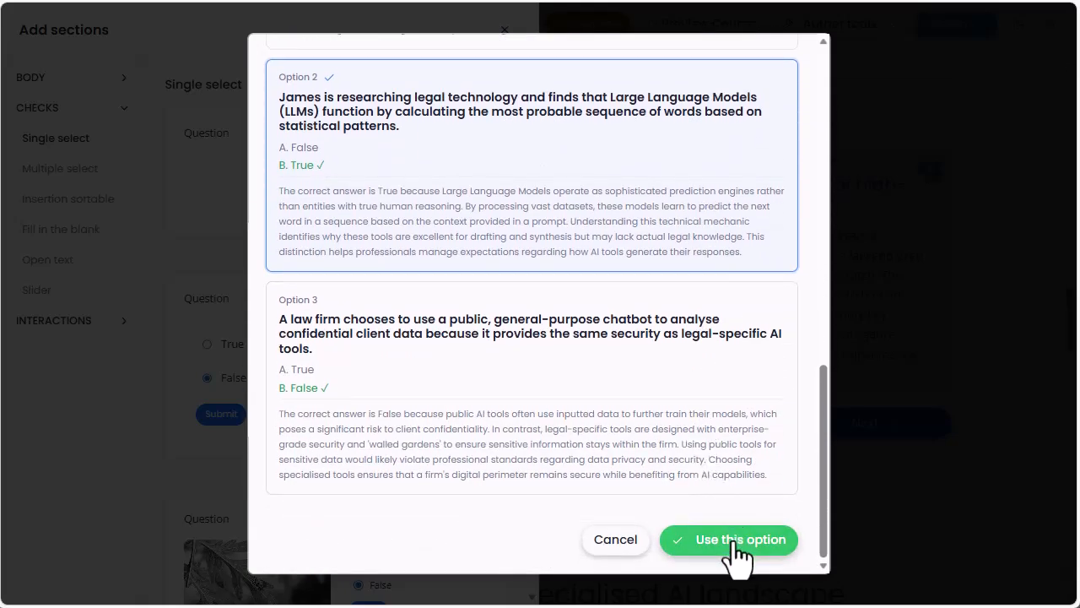
{"action": "left_click", "coordinate": [733, 544]}
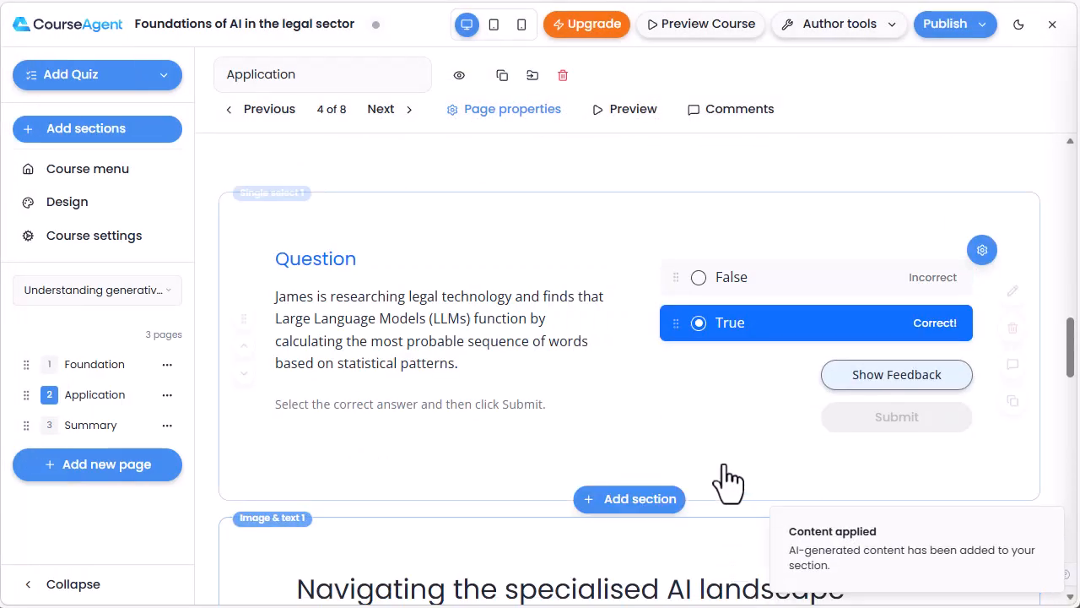